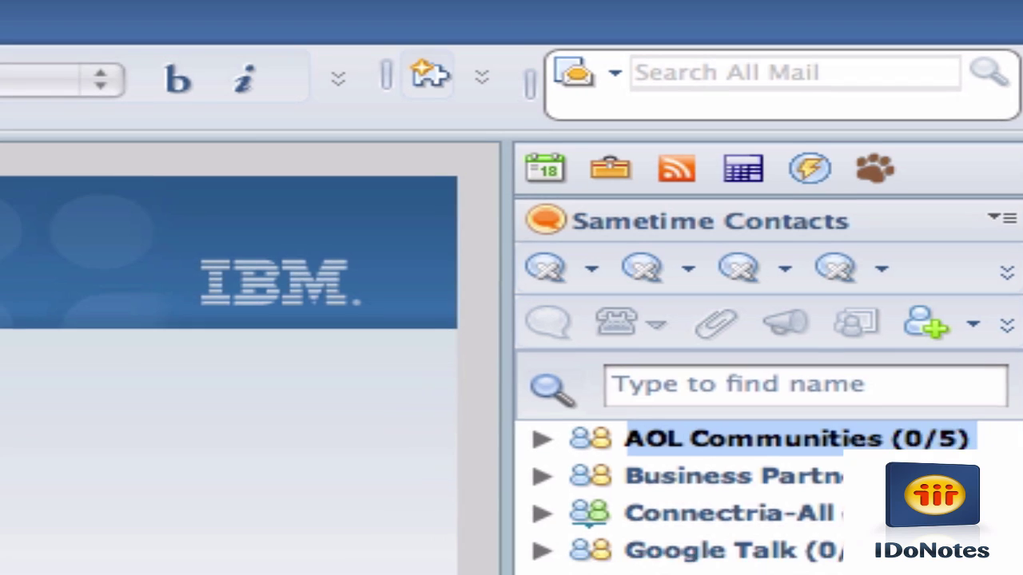
- Bring the Finder window with the commIcons2.zip icon folder to the front
key("super+Tab")
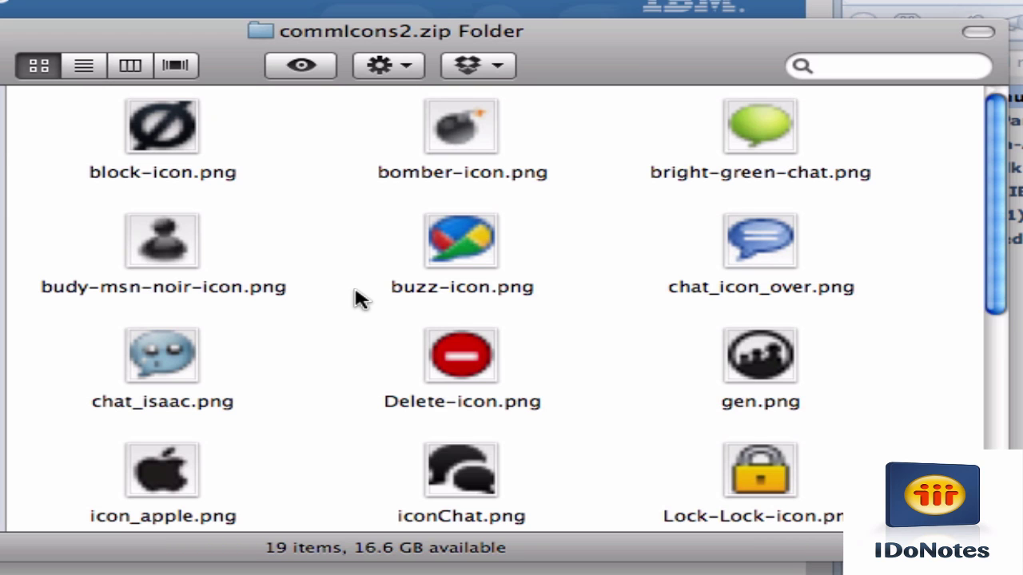
- Browse the 19 icon files in commIcons2.zip, then close Finder to return to Sametime Contacts
scroll(356, 293, "down", 5)
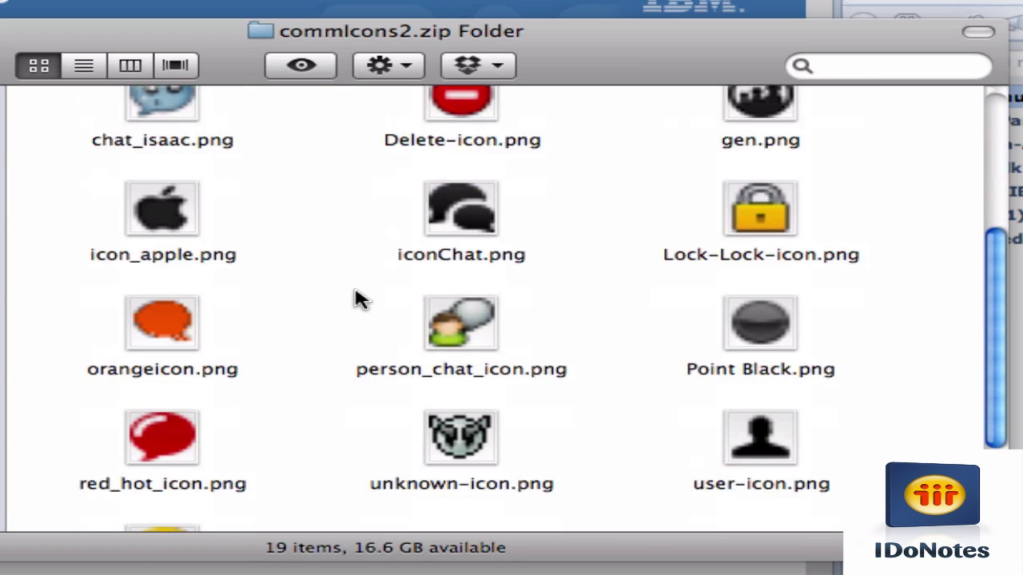
scroll(357, 297, "down", 2)
scroll(356, 297, "up", 6)
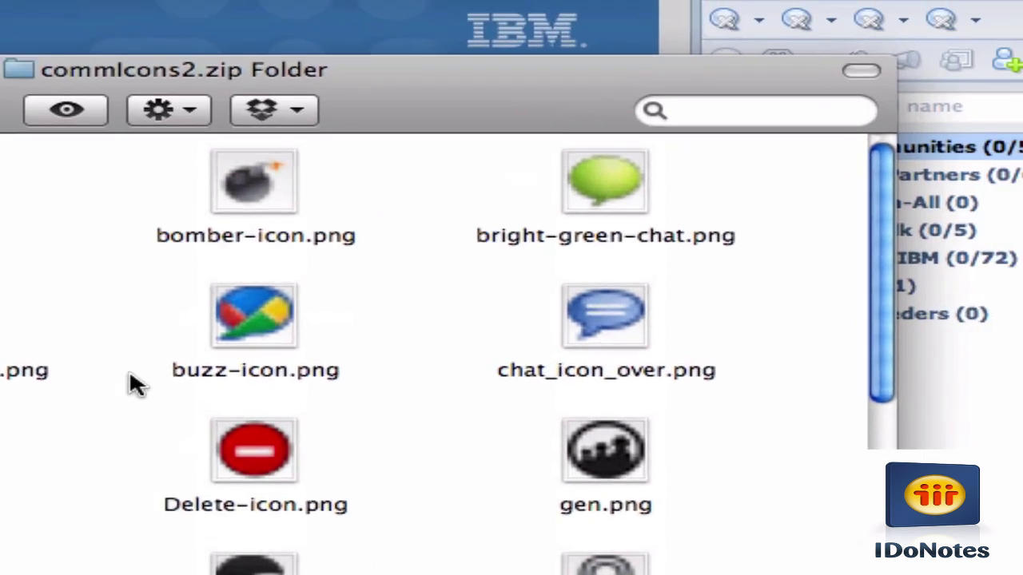
key("super+w")
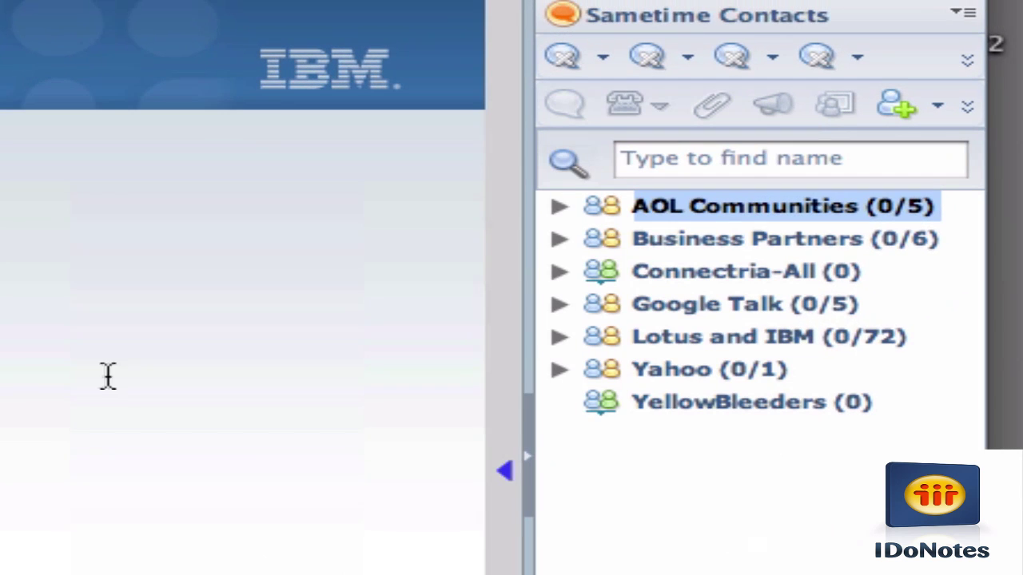
- Open Preferences from the Sametime Contacts panel menu and go to Sametime > Server Communities
left_click(962, 11)
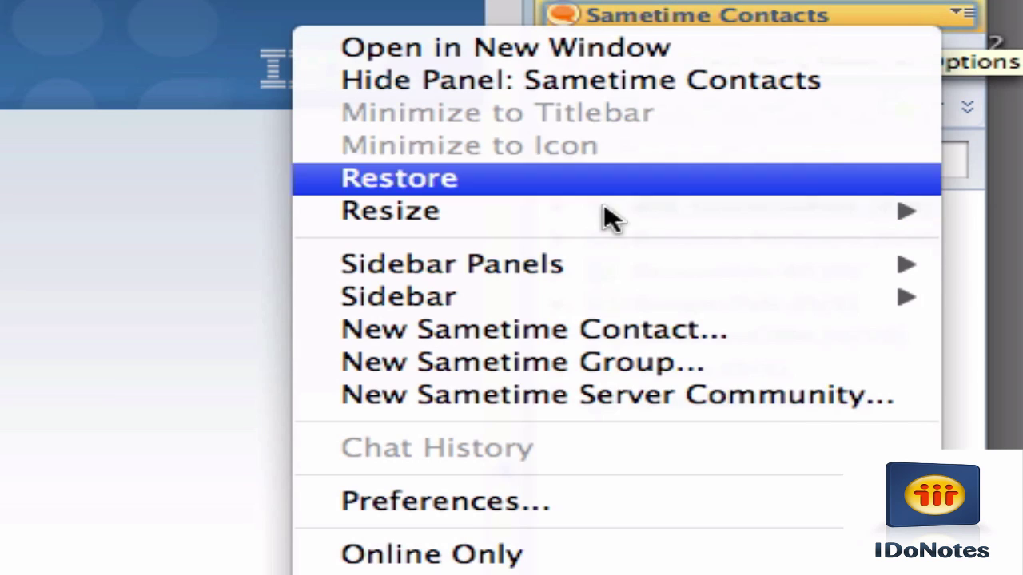
left_click(398, 512)
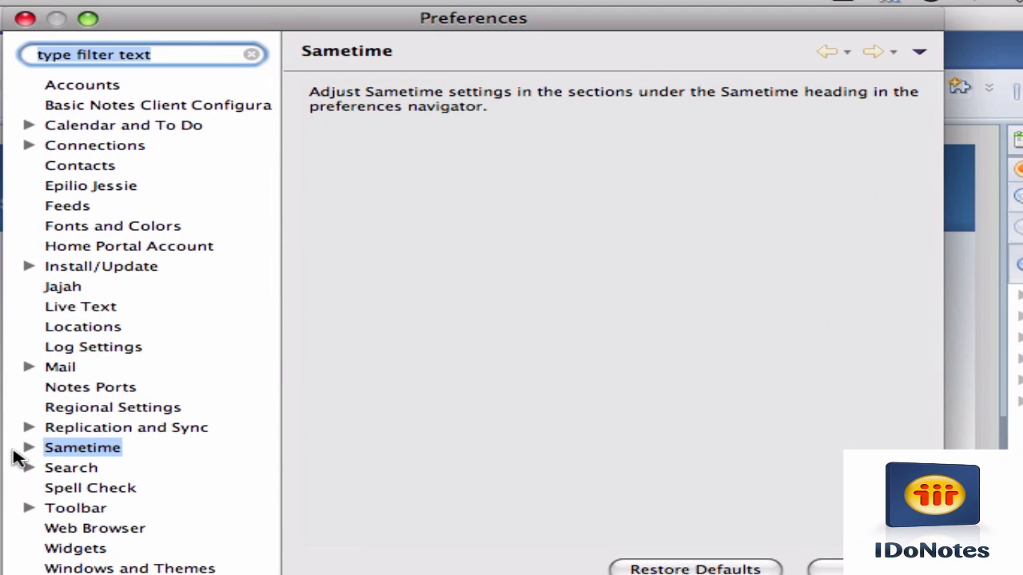
left_click(27, 448)
scroll(263, 347, "down", 2)
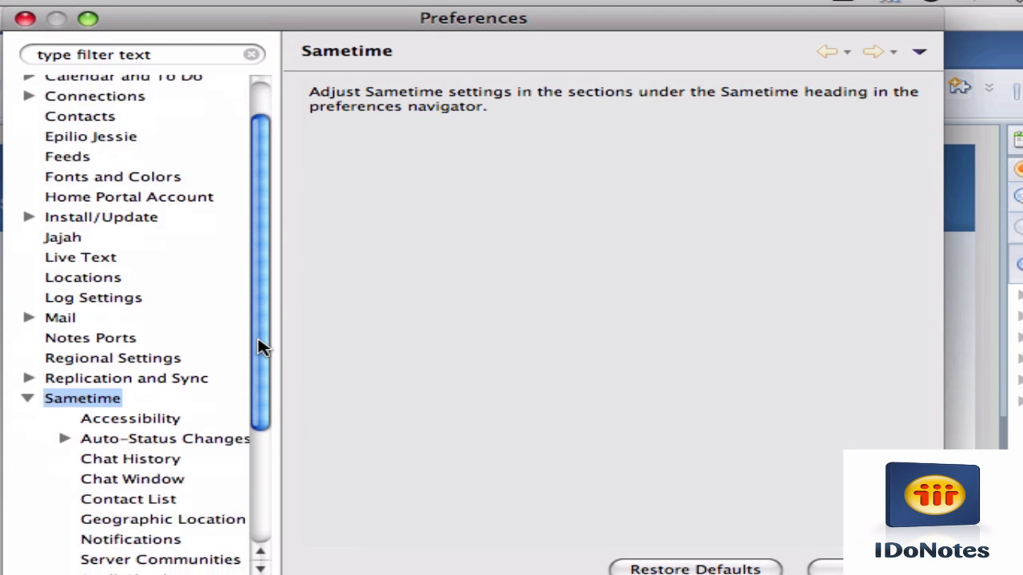
left_click_drag(264, 347, 264, 462)
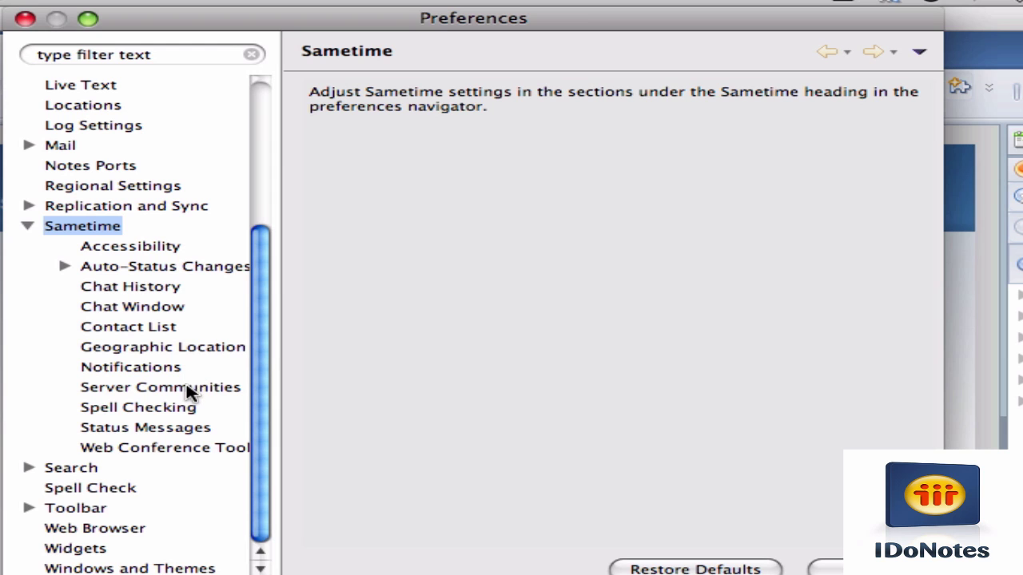
left_click(122, 389)
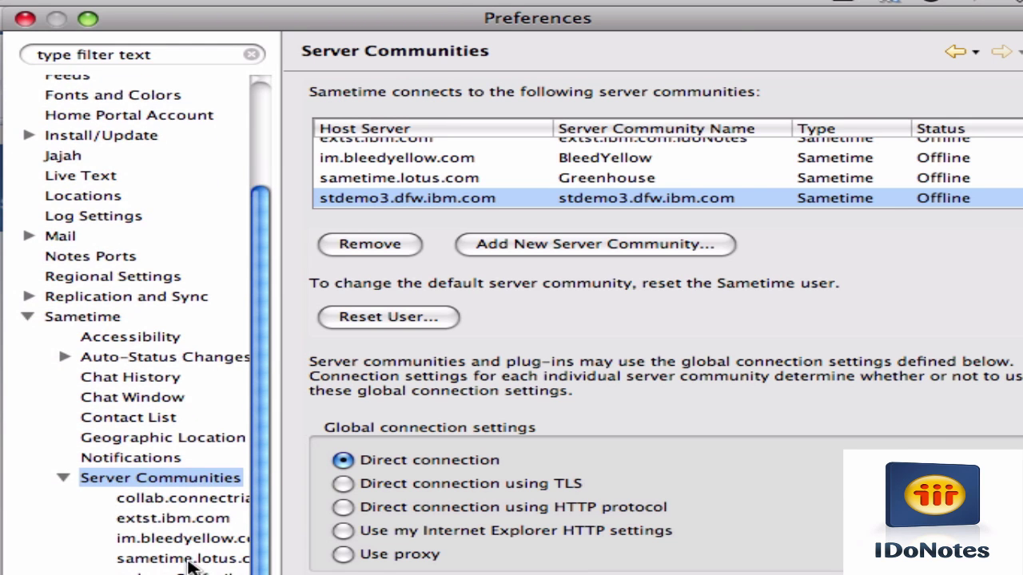
- Start adding a custom icon for im.bleedyellow.com, browsing to Downloads/commIcons2.zip
left_click(190, 538)
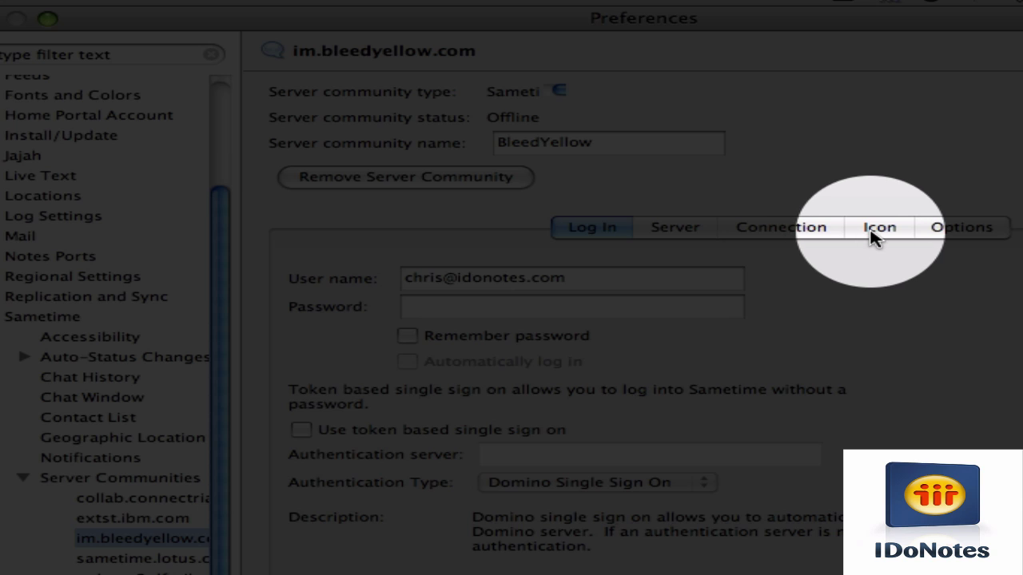
left_click(878, 233)
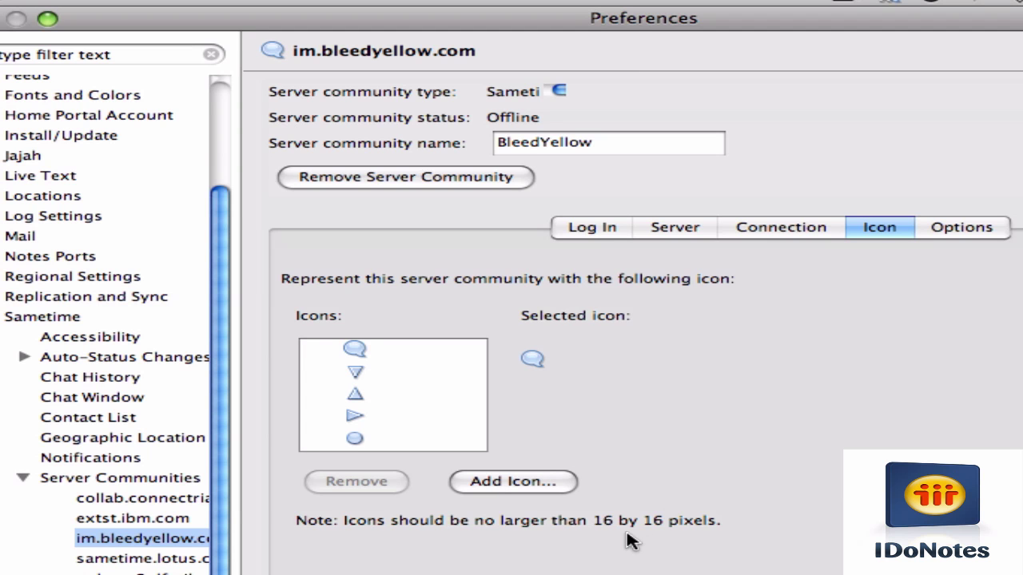
left_click(531, 483)
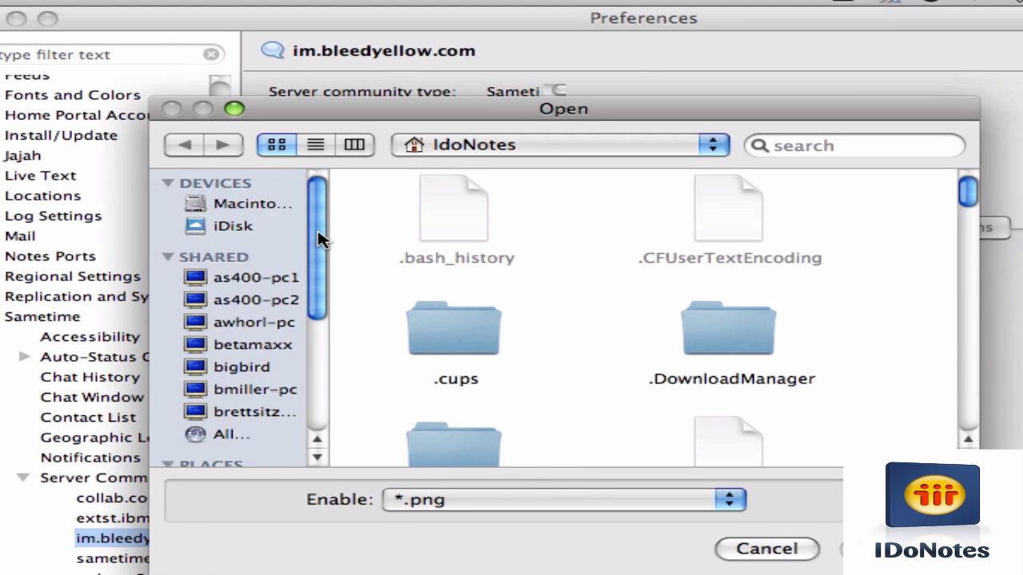
left_click_drag(320, 235, 331, 349)
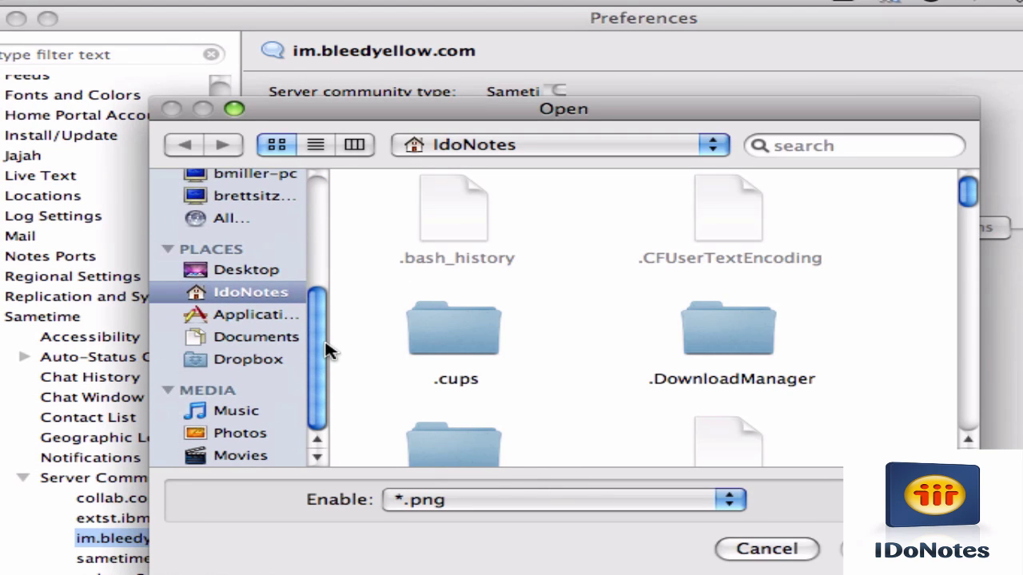
left_click(271, 302)
scroll(607, 357, "down", 2)
scroll(608, 358, "down", 10)
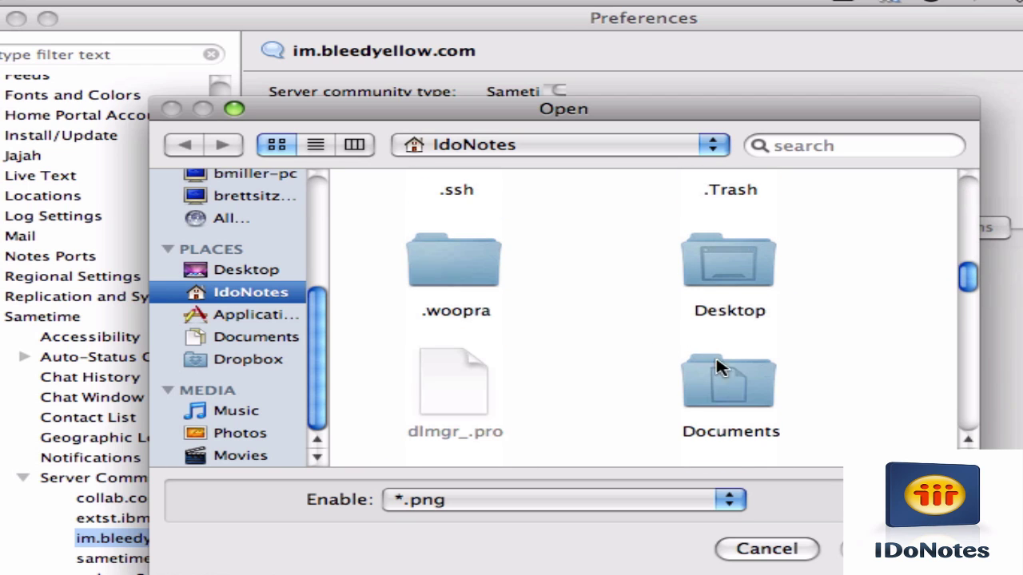
scroll(635, 324, "down", 5)
double_click(431, 369)
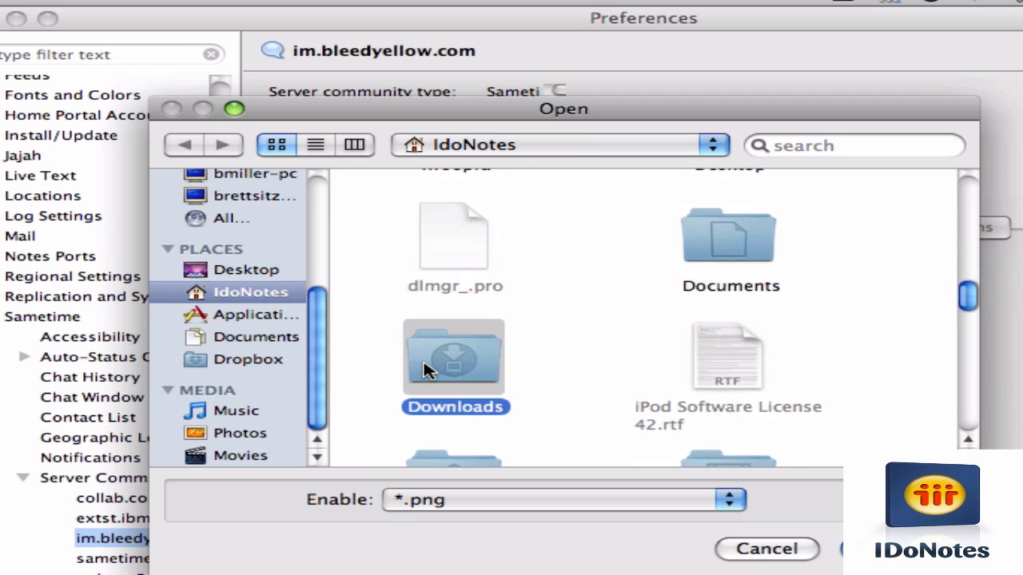
scroll(640, 316, "down", 4)
scroll(604, 321, "down", 10)
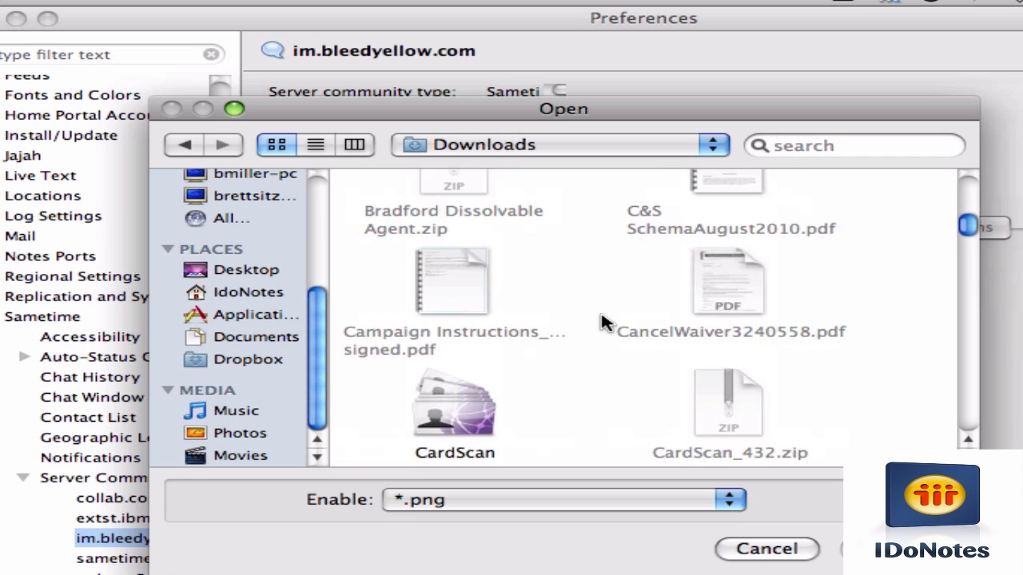
double_click(722, 376)
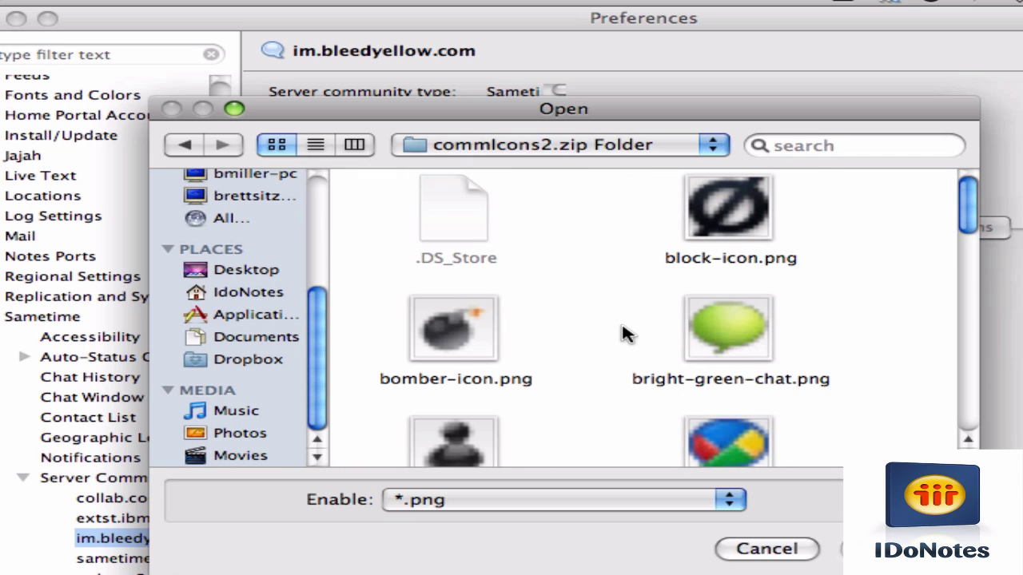
- Add yellow-chat-icon.png and select the yellow bubble as BleedYellow's community icon
scroll(612, 308, "down", 5)
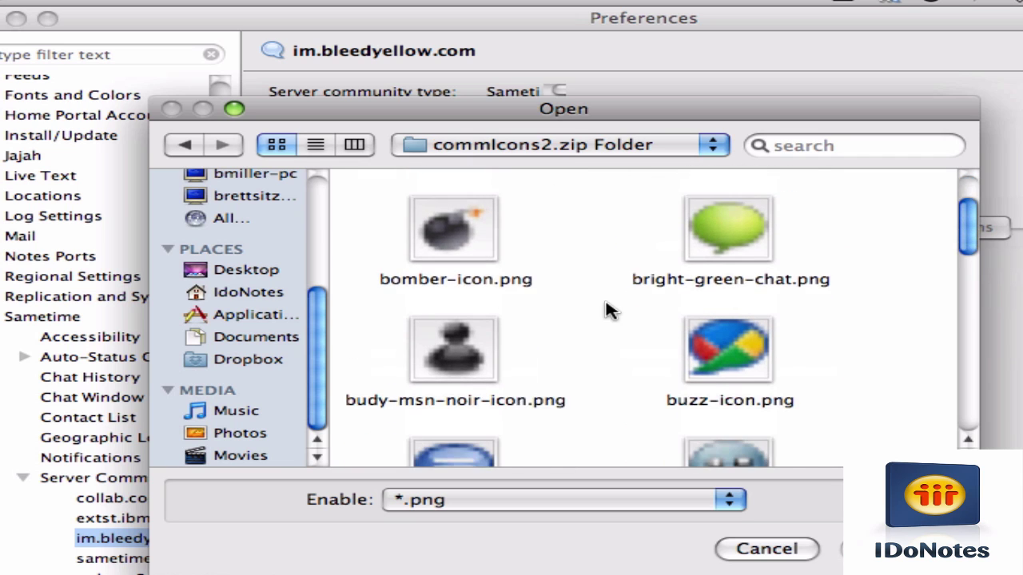
scroll(608, 310, "down", 10)
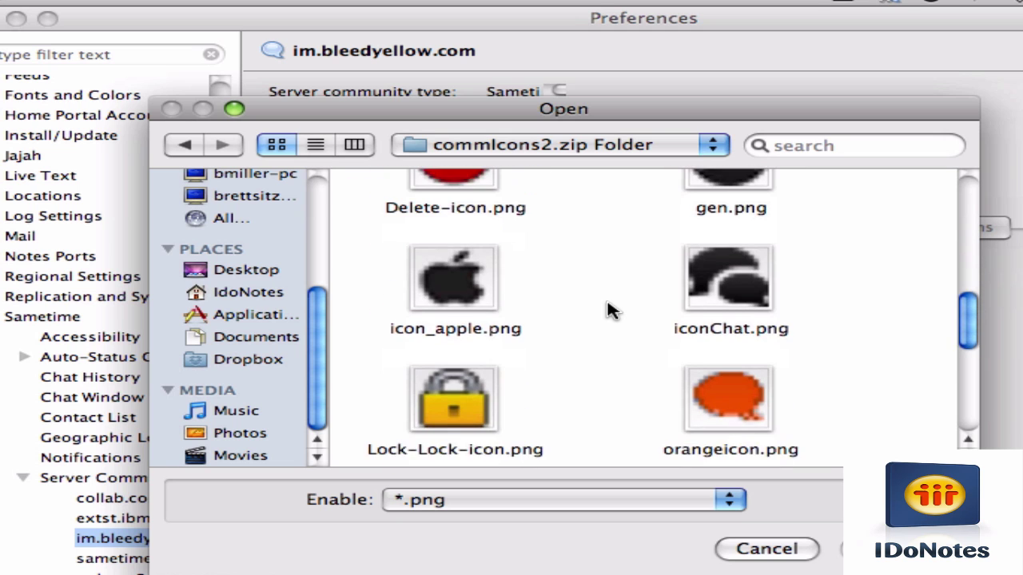
scroll(609, 309, "down", 6)
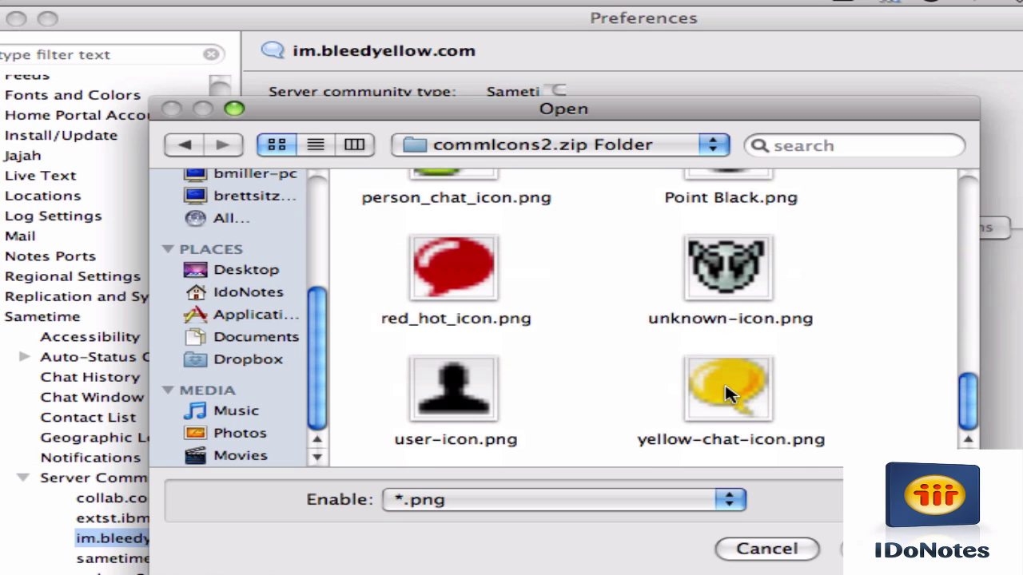
left_click(727, 392)
left_click_drag(684, 124, 681, 192)
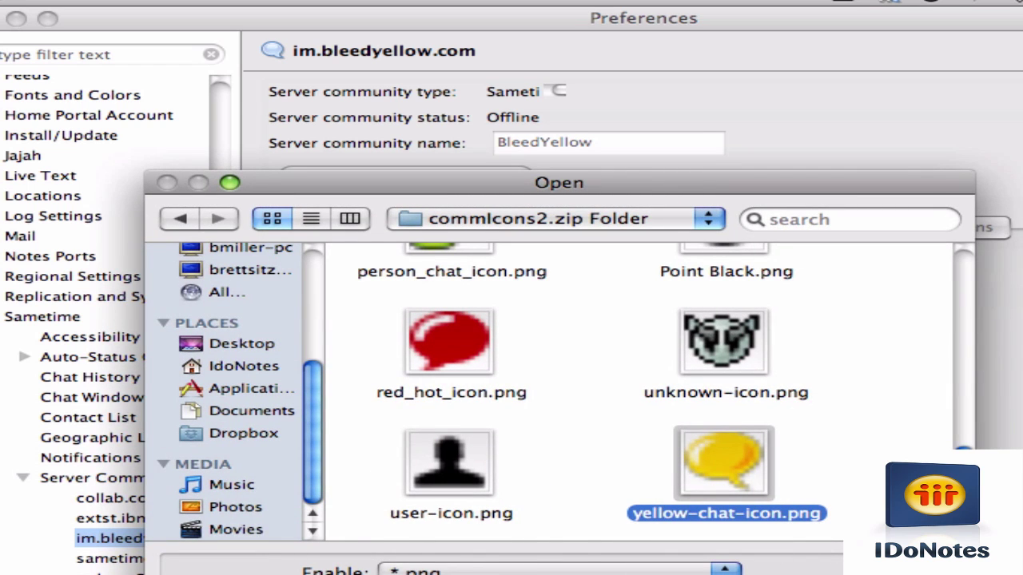
key("Return")
left_click_drag(475, 369, 477, 383)
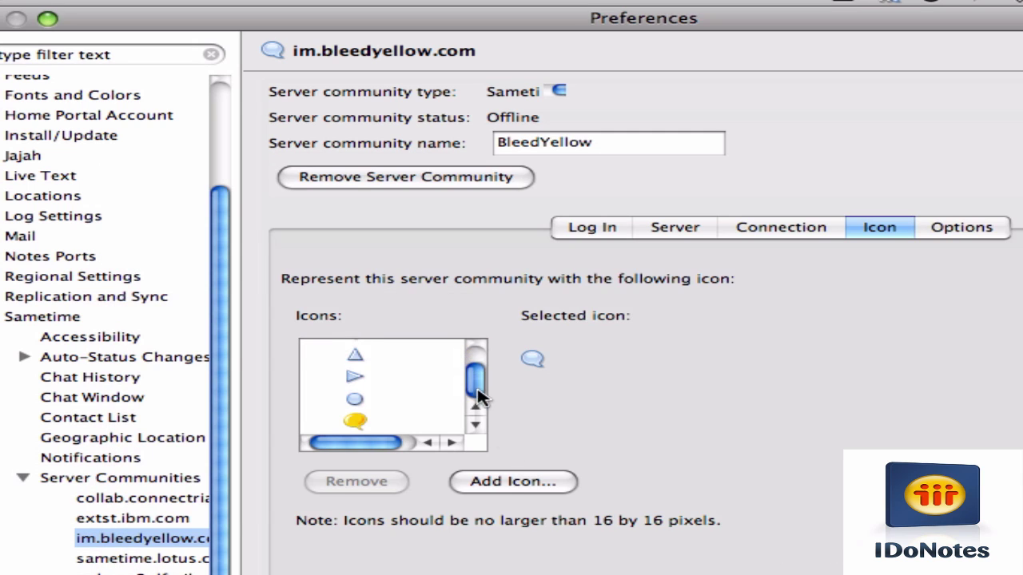
left_click(392, 424)
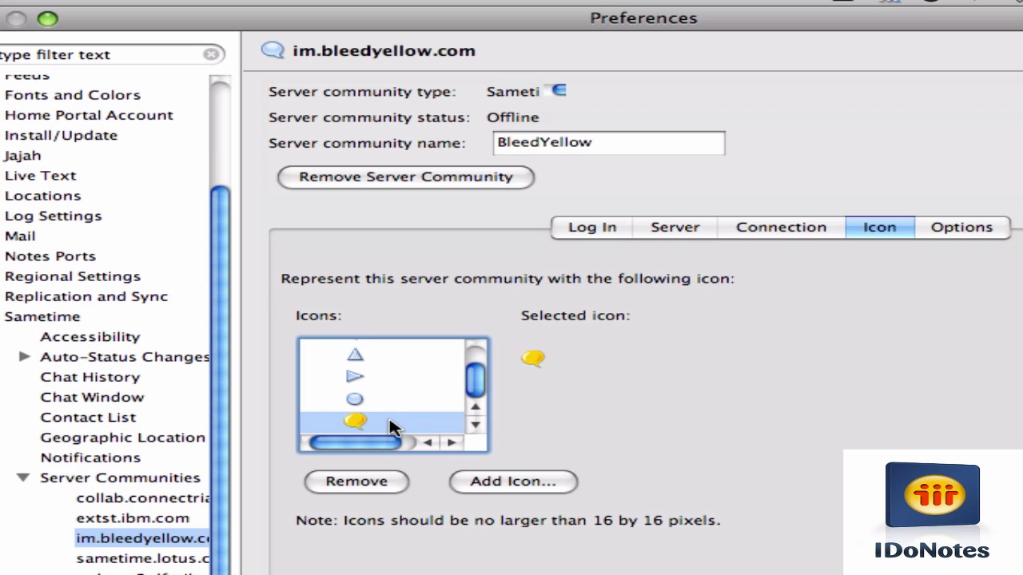
- Give sametime.lotus.com the bright-green-chat.png icon, then show the Sametime Contact List page
left_click(144, 558)
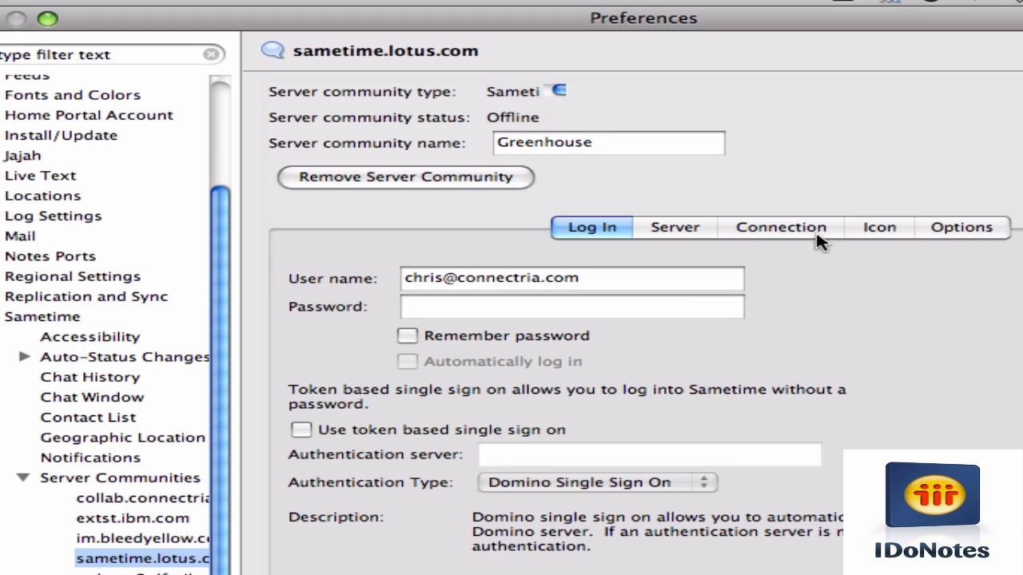
left_click(865, 229)
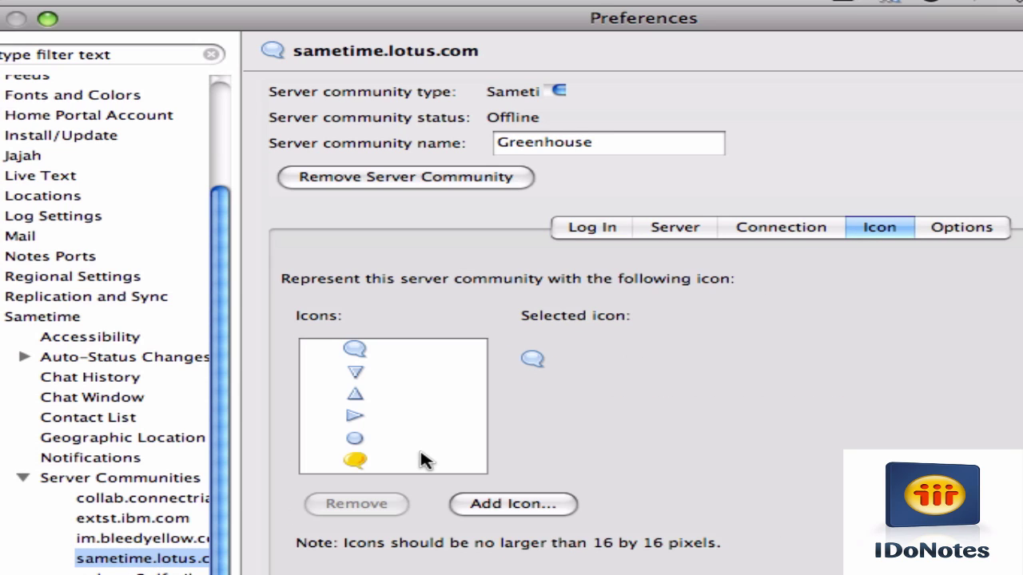
left_click(468, 506)
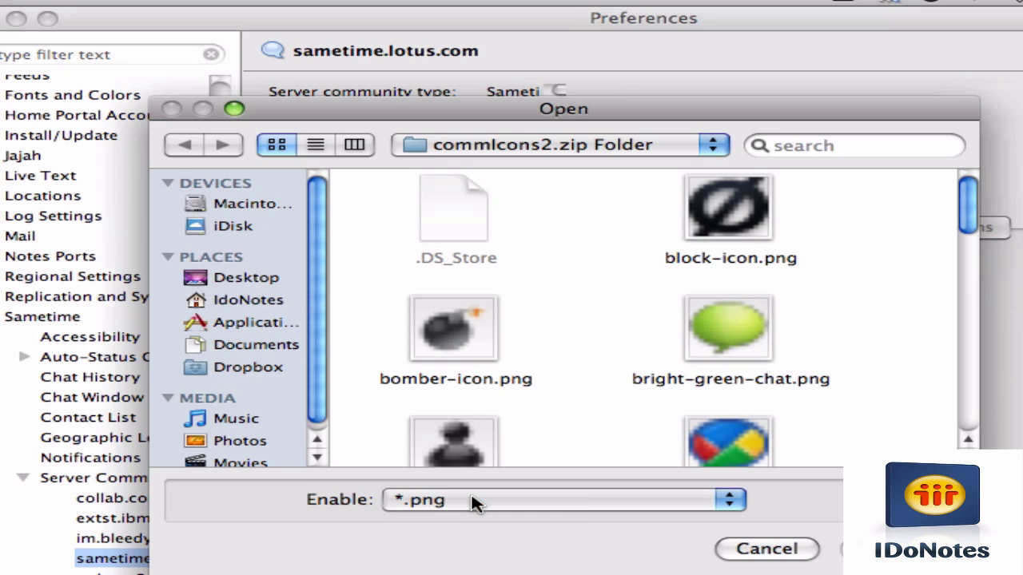
left_click(737, 343)
key("Return")
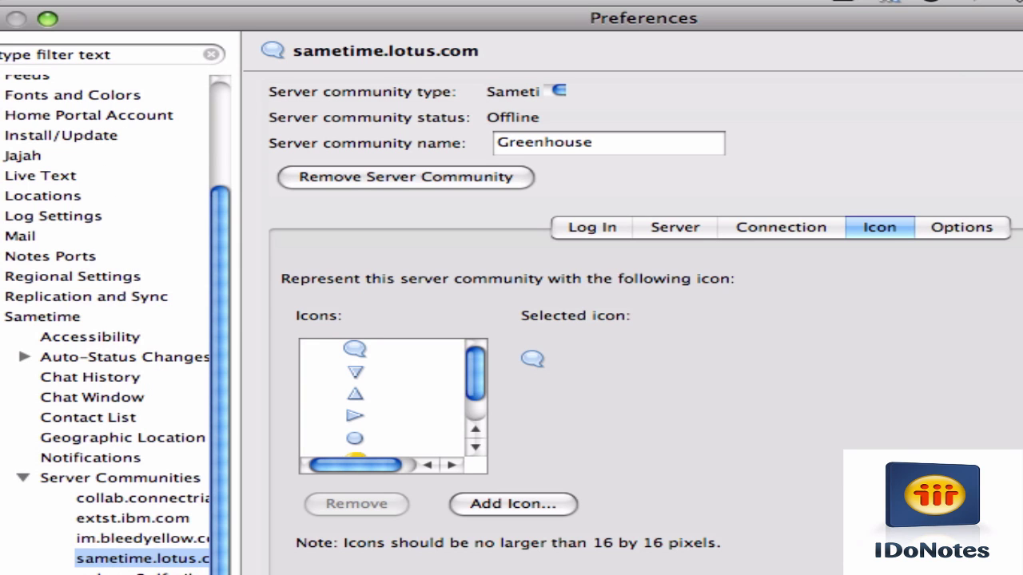
left_click_drag(477, 384, 476, 404)
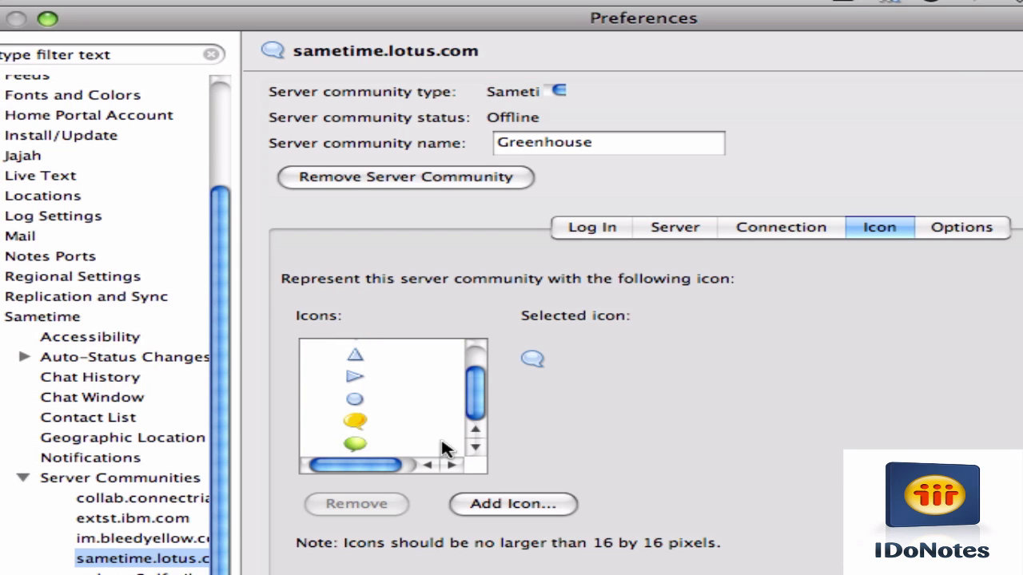
left_click(364, 452)
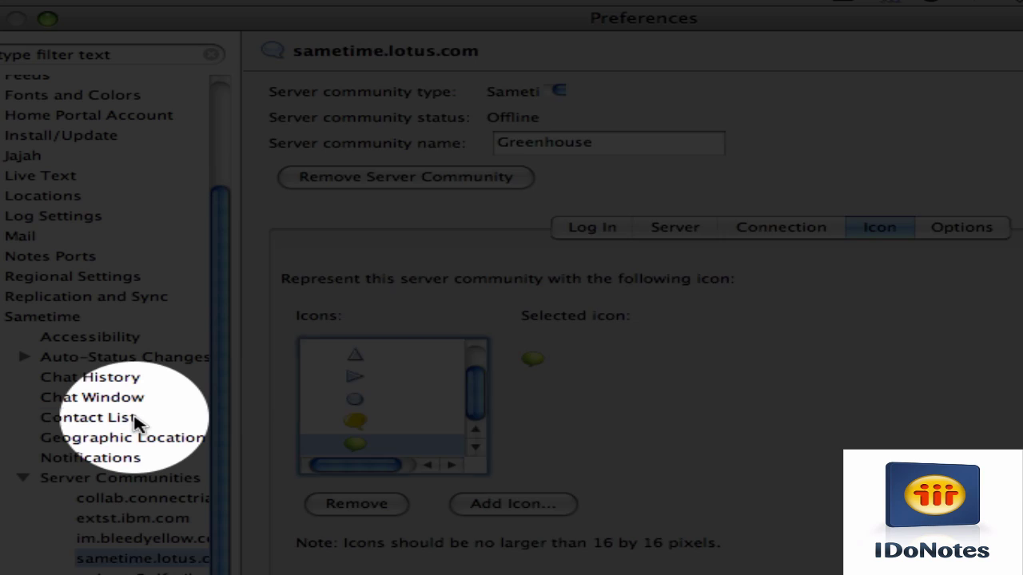
left_click(88, 417)
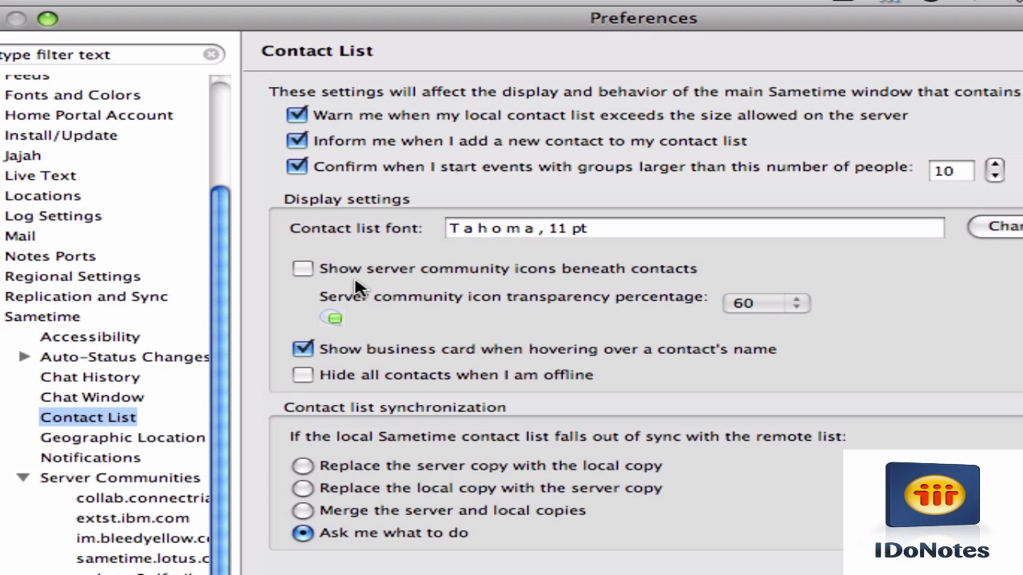
- Turn on server community icons beneath contacts, keeping icon transparency at 60%
left_click(305, 270)
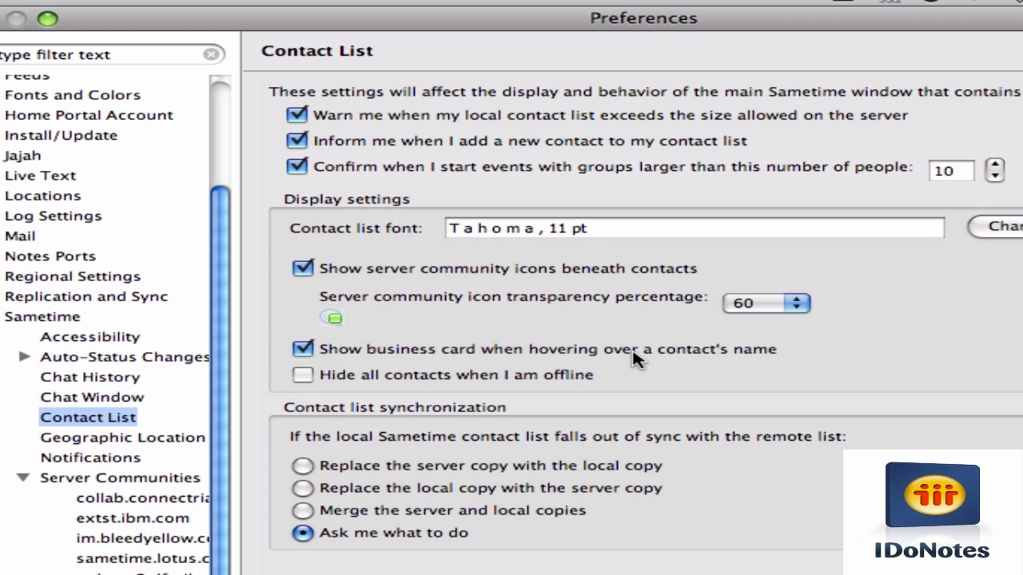
left_click(796, 303)
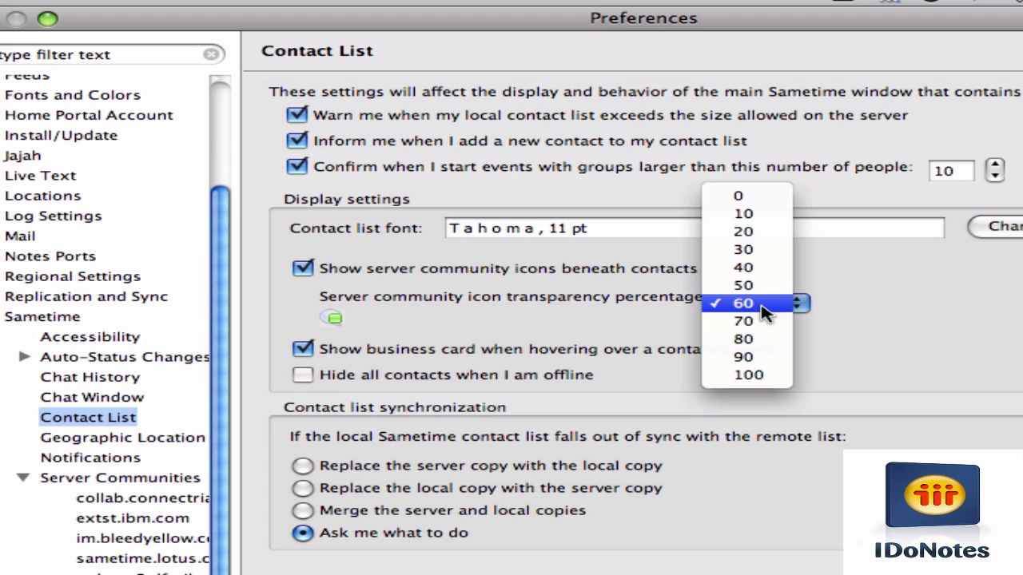
left_click(761, 305)
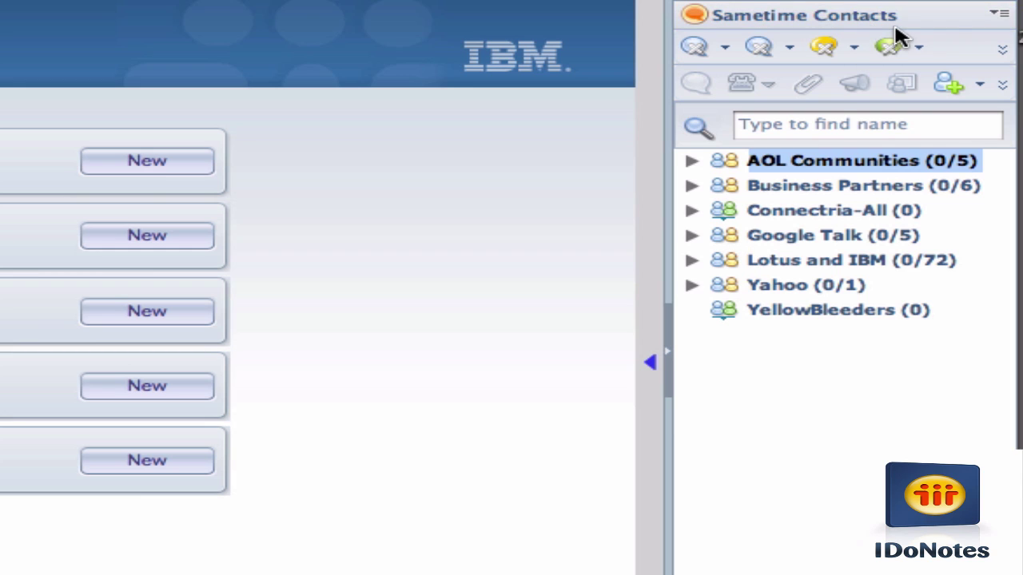
- Log in to BleedYellow as Available and expand YellowBleeders to show its 207 contacts
left_click(857, 48)
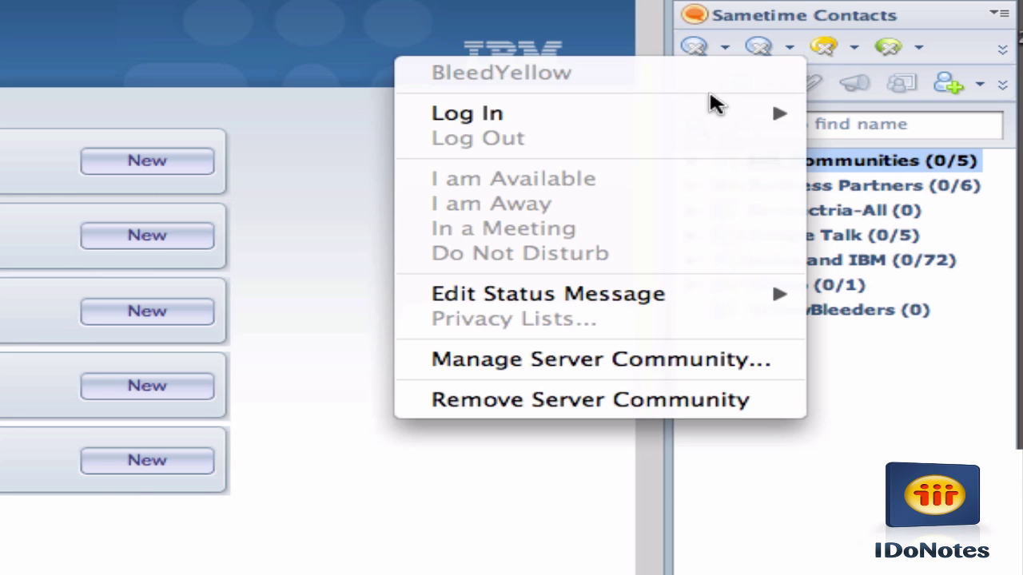
mouse_move(410, 114)
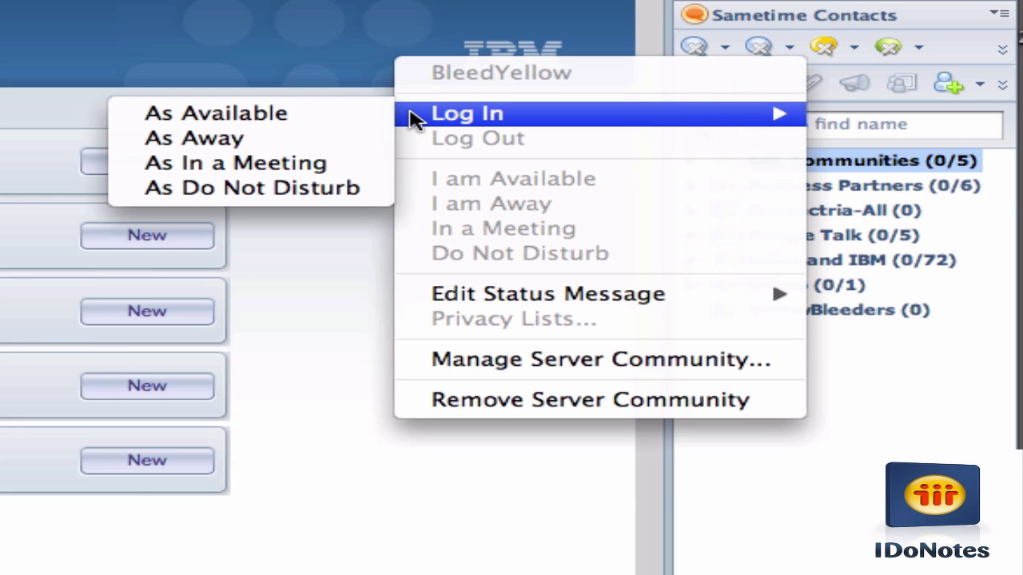
left_click(312, 120)
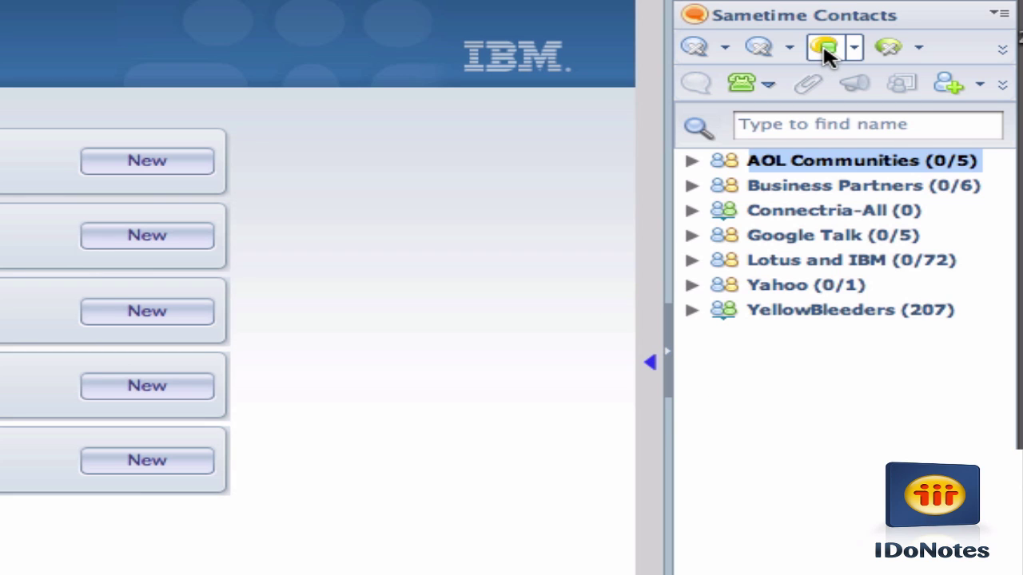
left_click(691, 310)
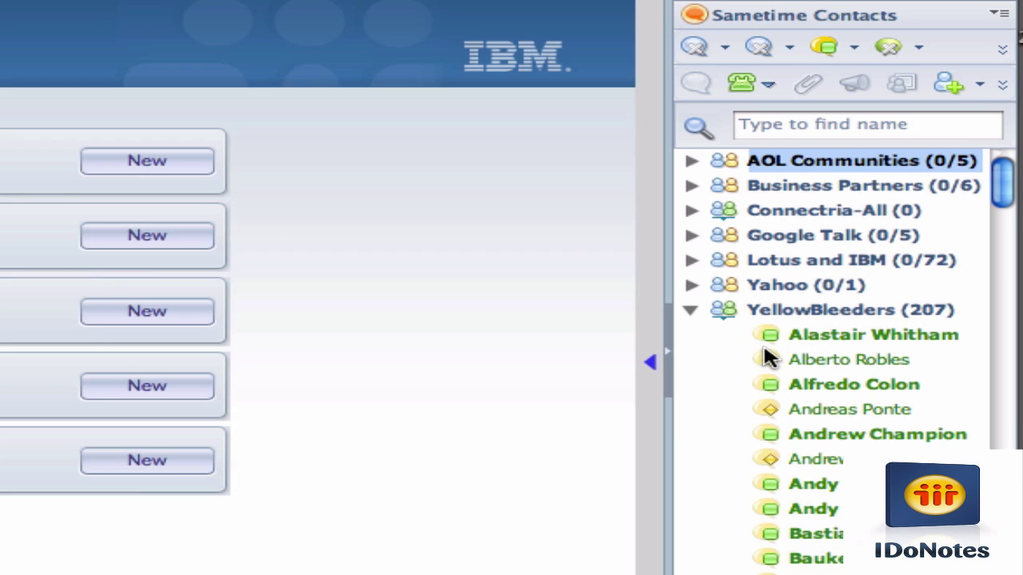
mouse_move(765, 352)
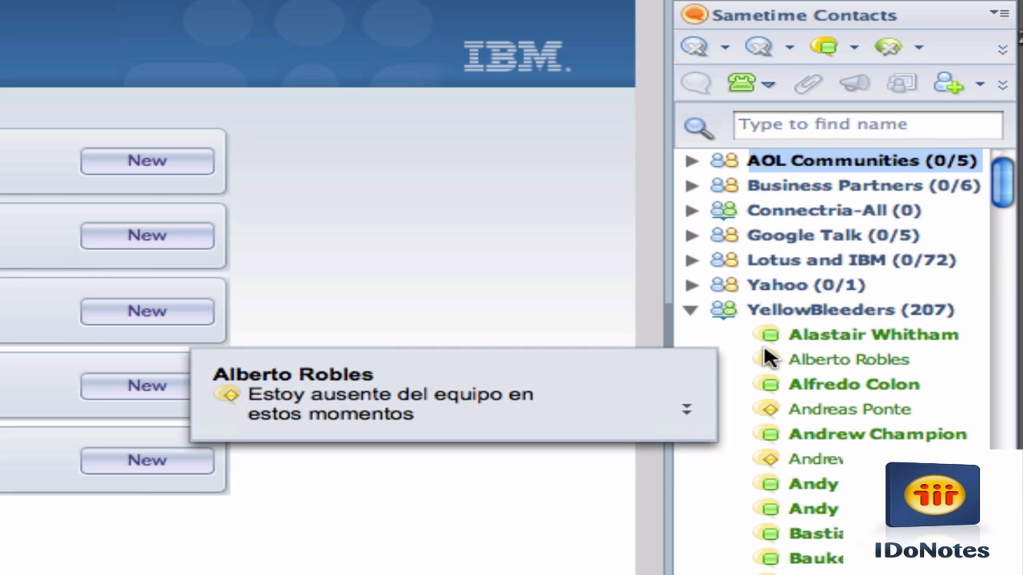